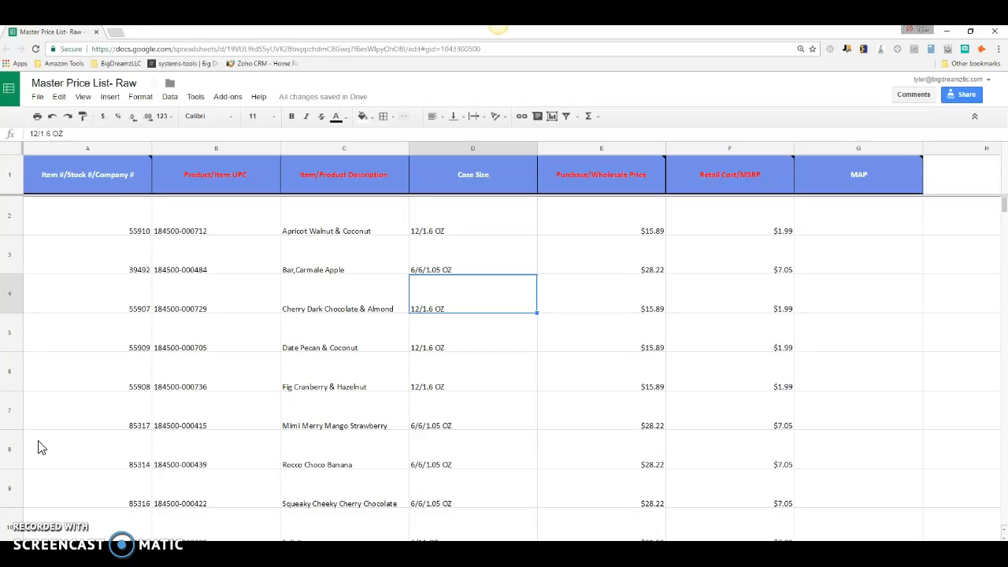
Switch to Price Checker, view its marketplace setup settings, and return to the page for running a file
click(42, 447)
click(482, 551)
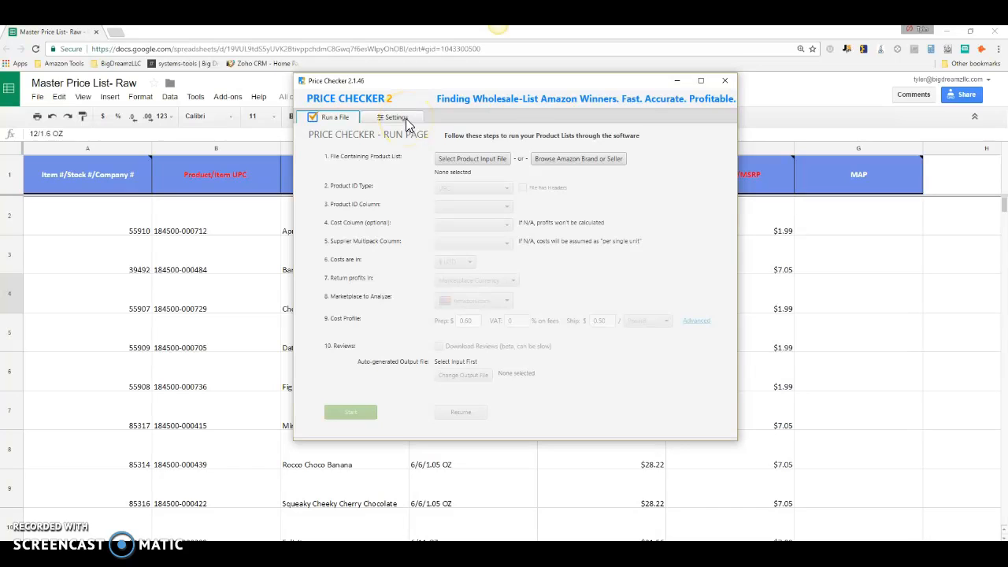
click(396, 117)
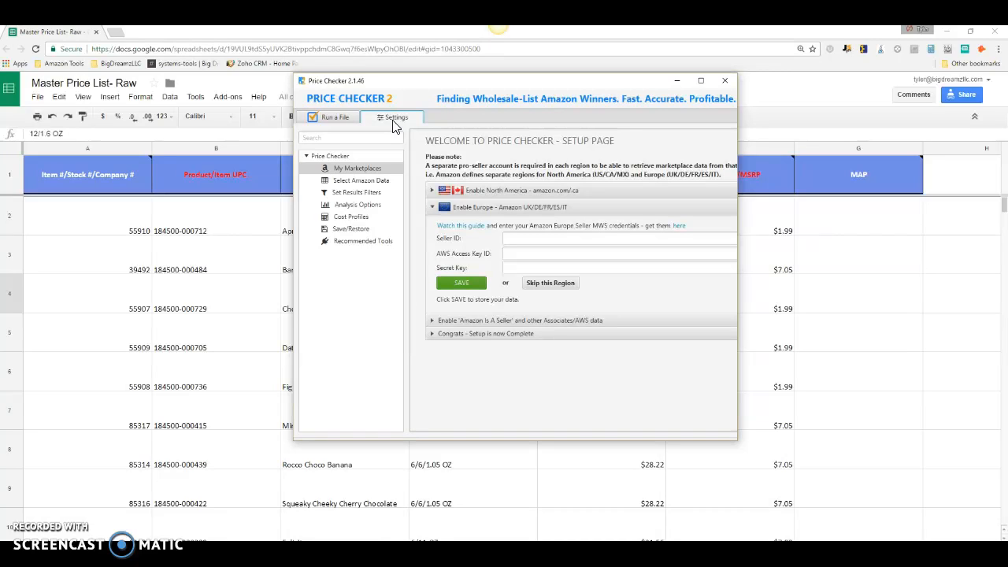
click(396, 123)
click(335, 120)
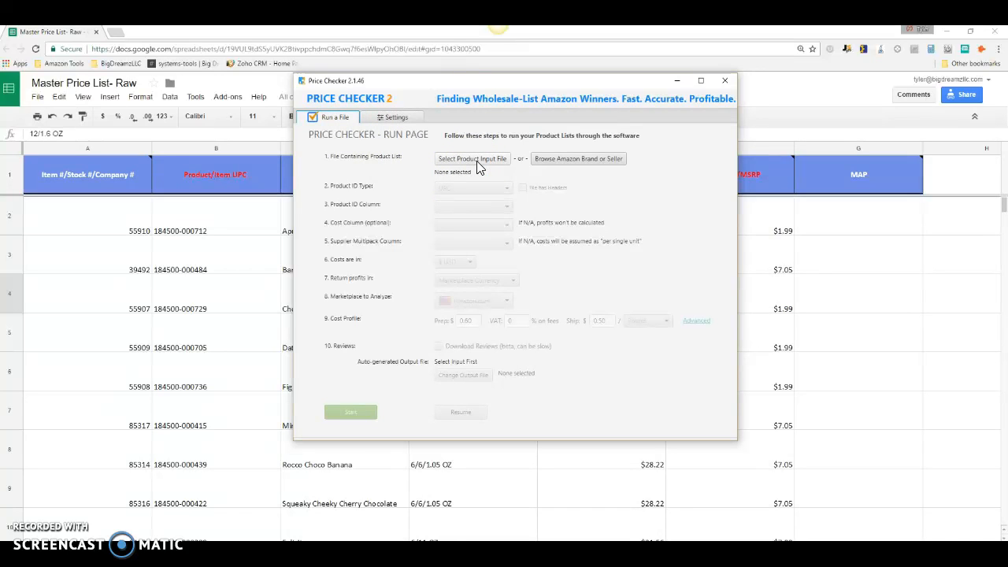
Switch back to the Google Sheets price list and look through its available download formats without downloading
click(119, 217)
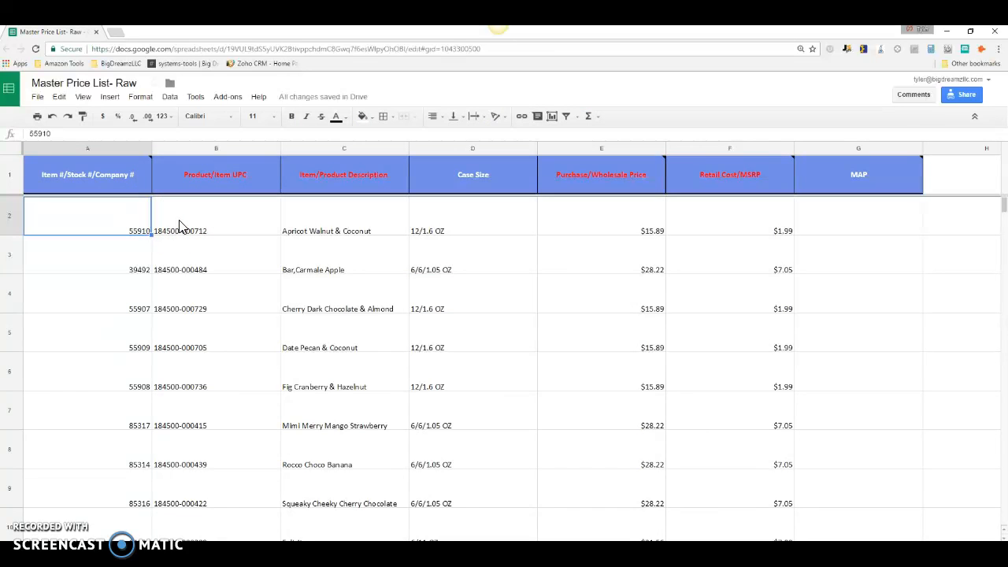
click(38, 97)
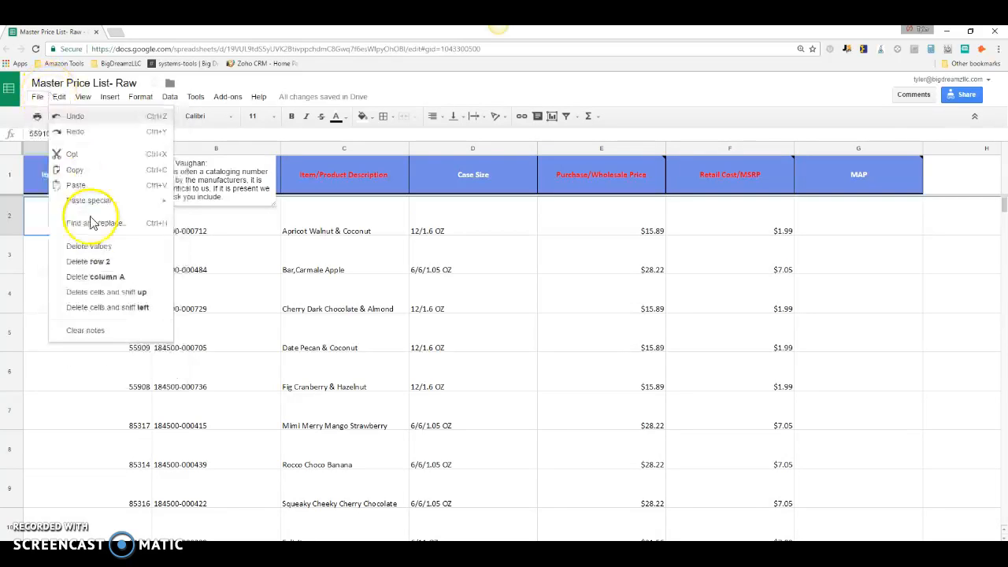
mouse_move(84, 290)
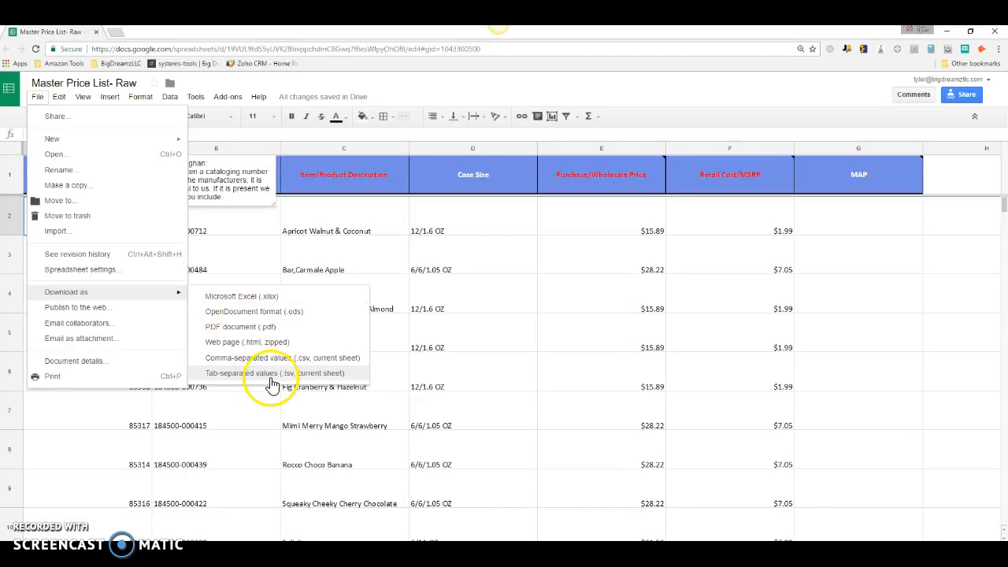
click(508, 260)
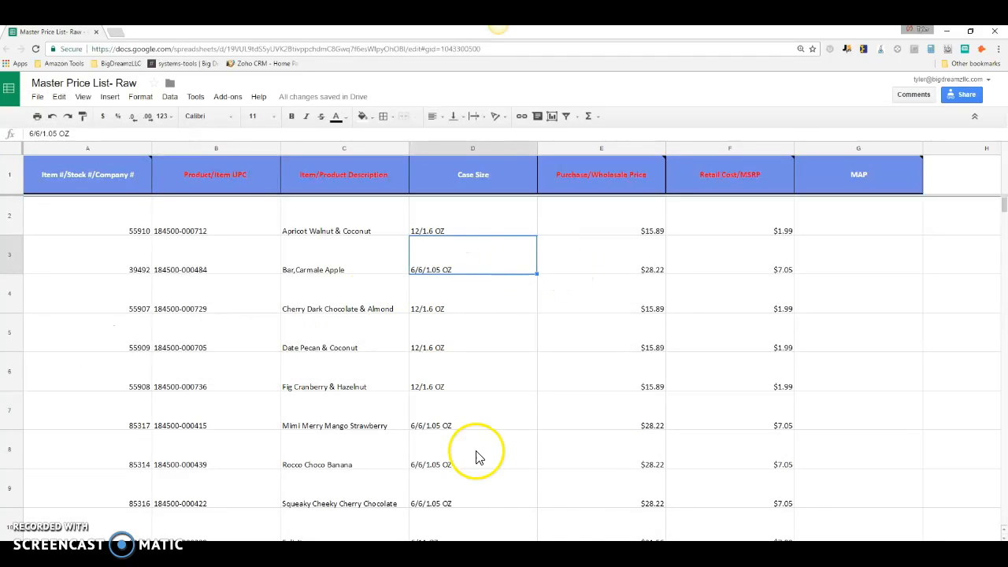
Switch to Price Checker and load Master Price List- Raw from the Desktop as the product input file
key(alt+Tab)
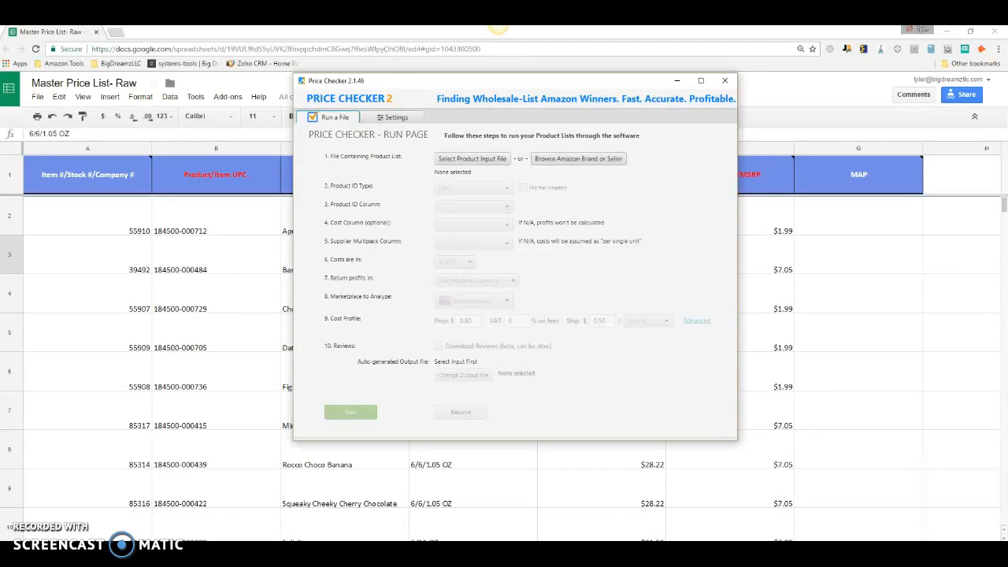
click(468, 157)
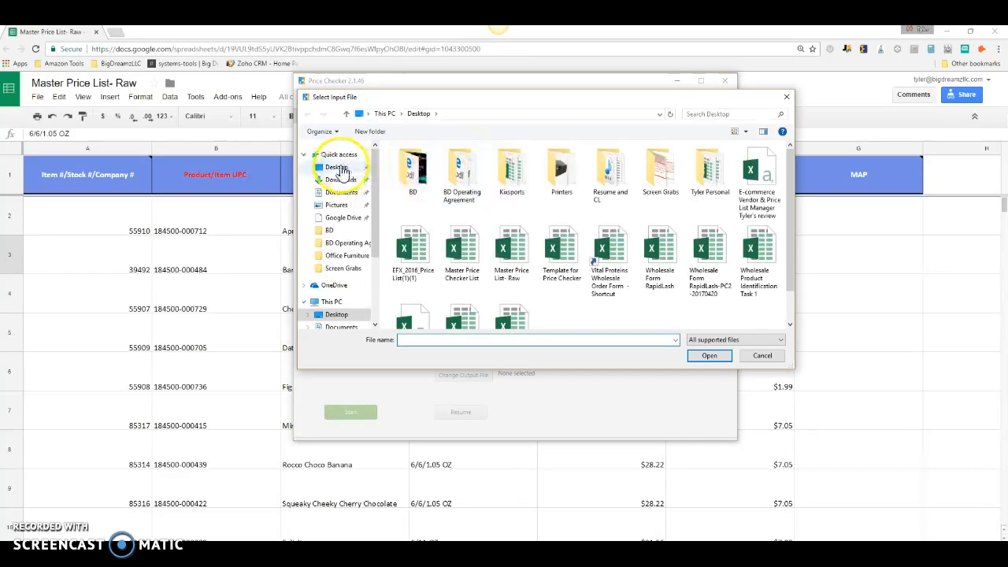
click(337, 168)
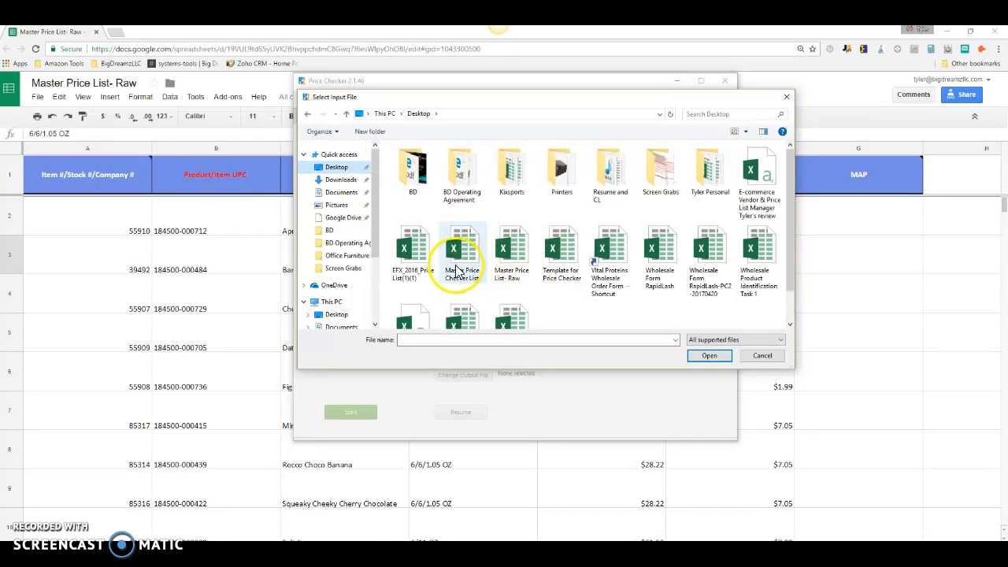
click(518, 262)
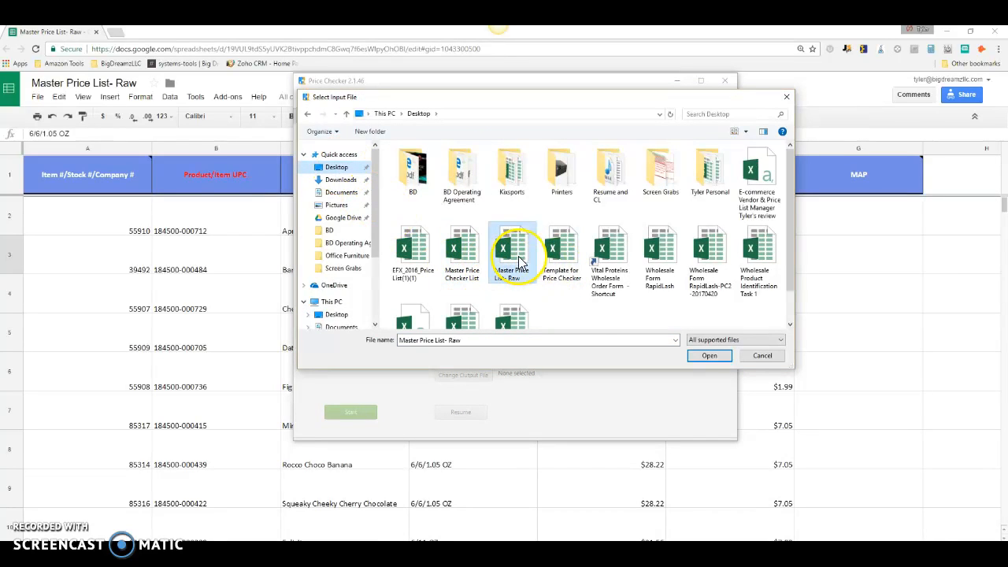
click(709, 355)
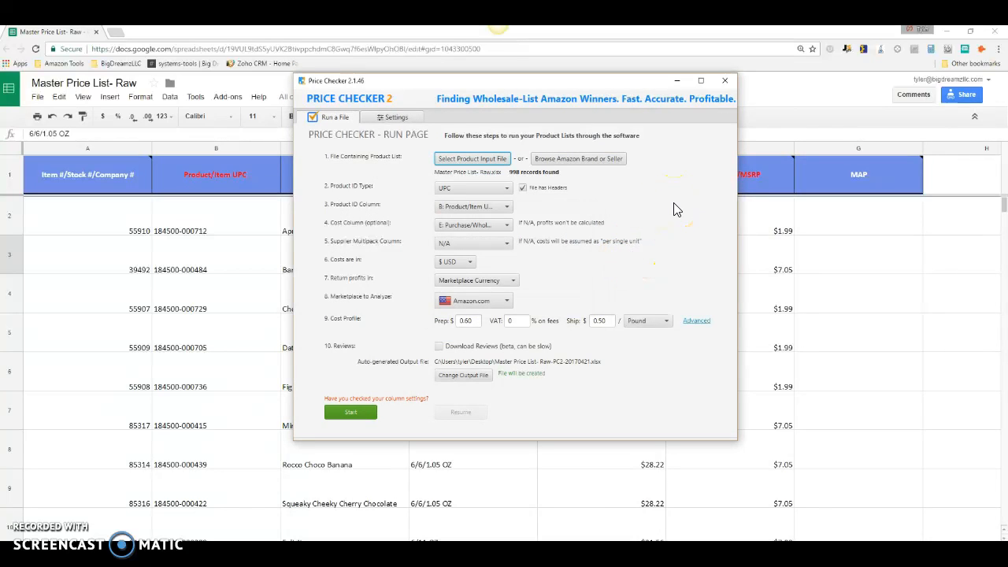
Compare the Product ID Column setting with the Product/Item UPC column in the Google Sheets price list
mouse_move(525, 555)
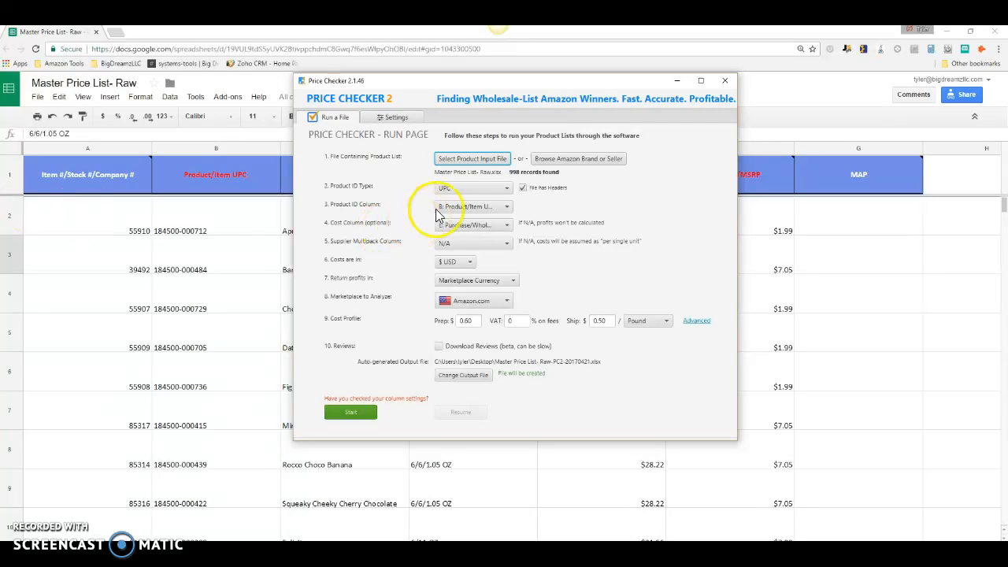
click(260, 228)
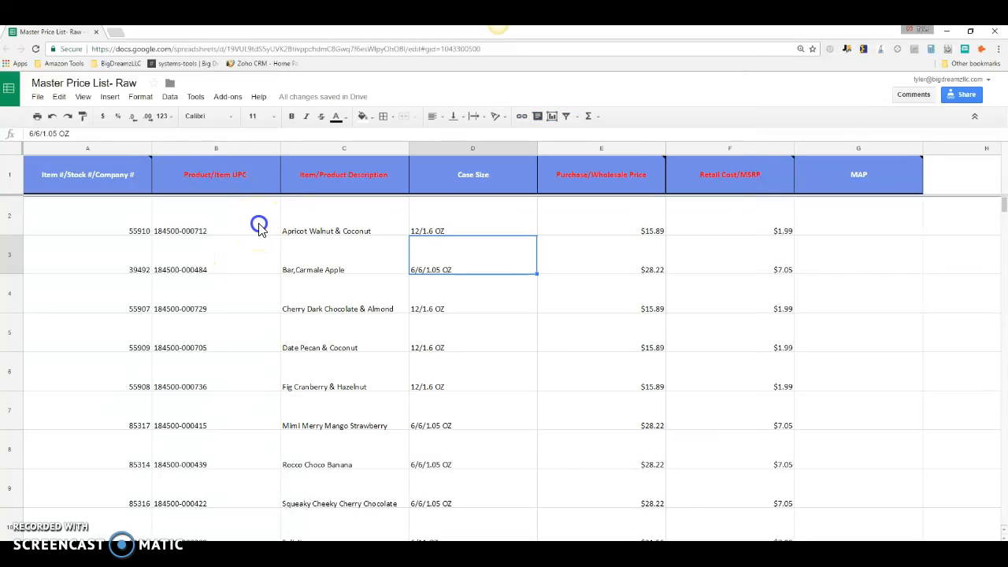
click(273, 231)
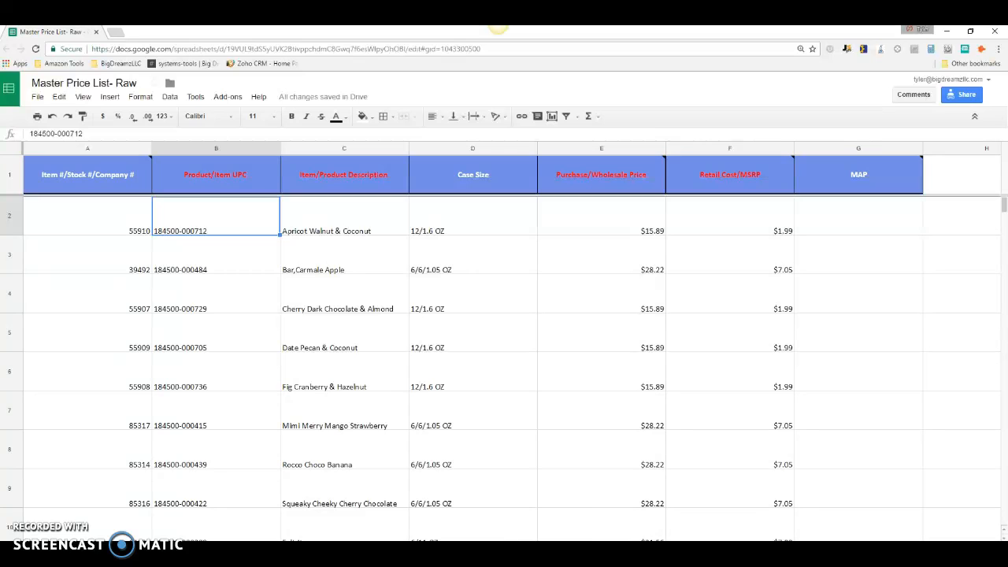
click(474, 555)
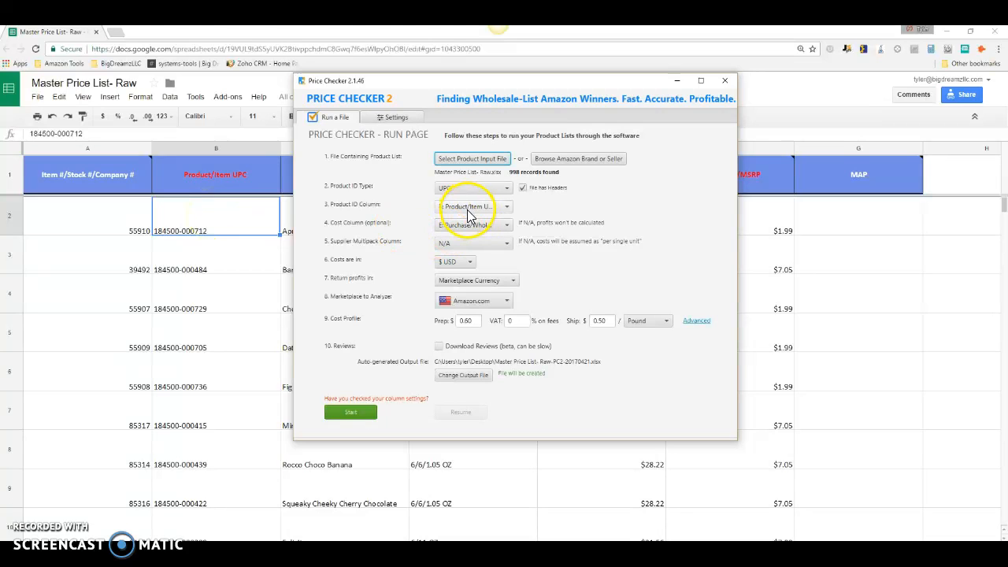
Move the Price Checker window clear of the price columns and compare its Cost Column setting with Purchase/Wholesale Price
drag(523, 91, 314, 128)
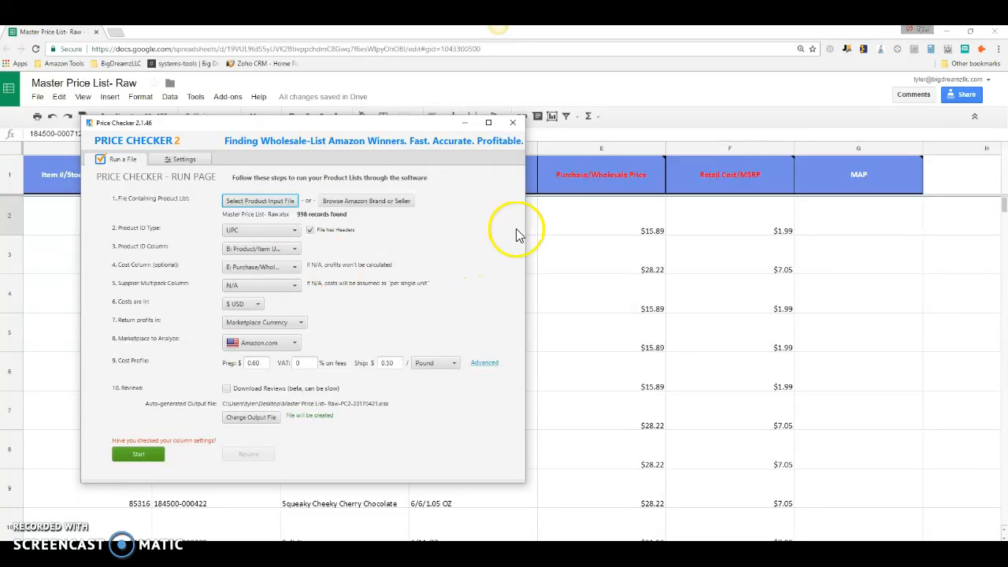
mouse_move(630, 168)
click(622, 208)
click(625, 152)
click(622, 344)
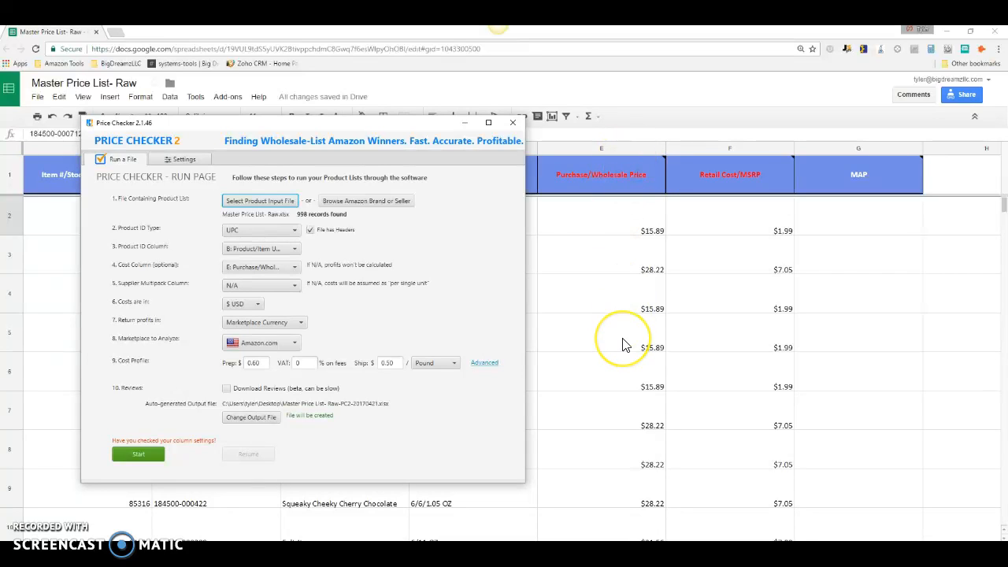
click(307, 273)
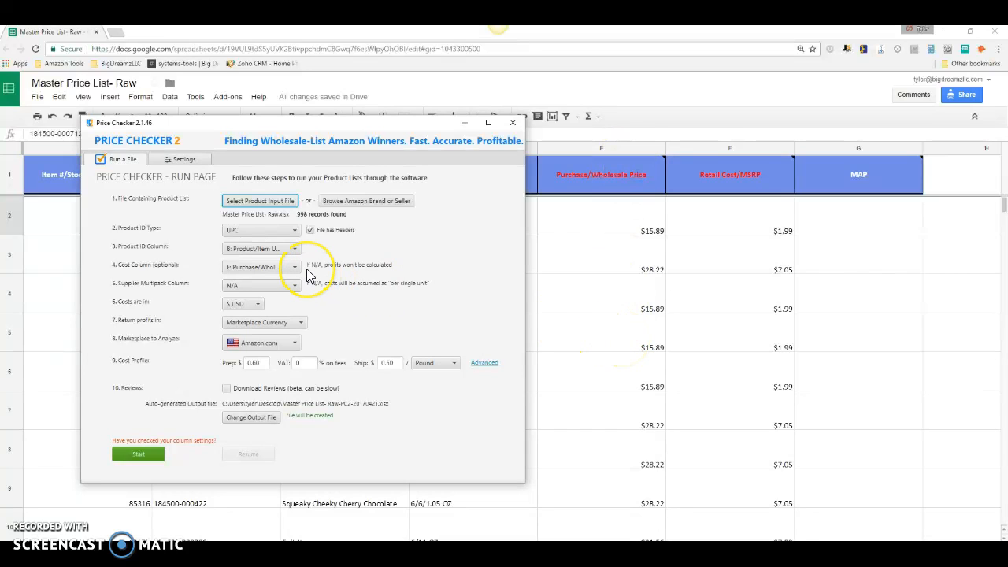
click(572, 151)
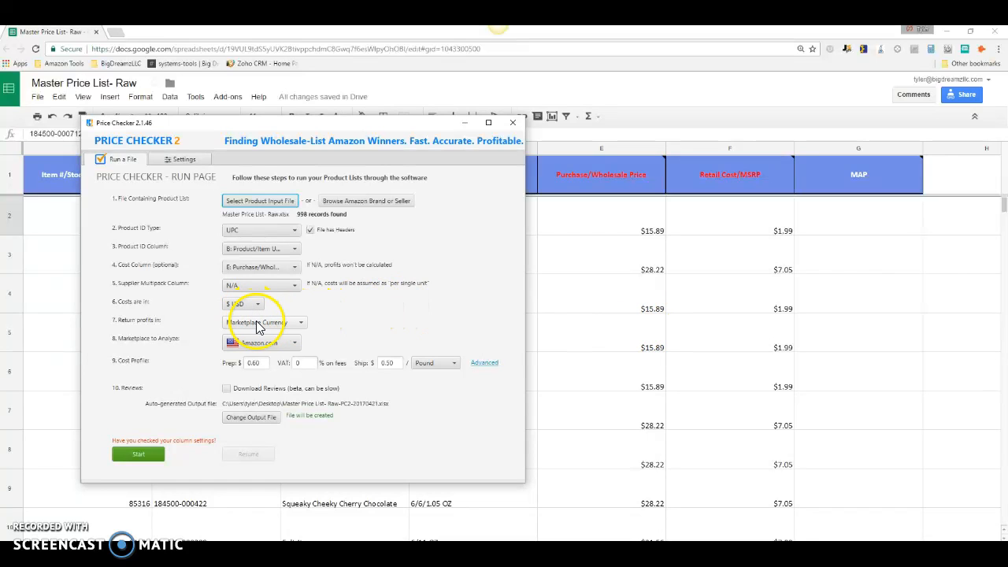
Review the prep cost in the cost profile and choose Pound as the shipping cost unit
double_click(253, 363)
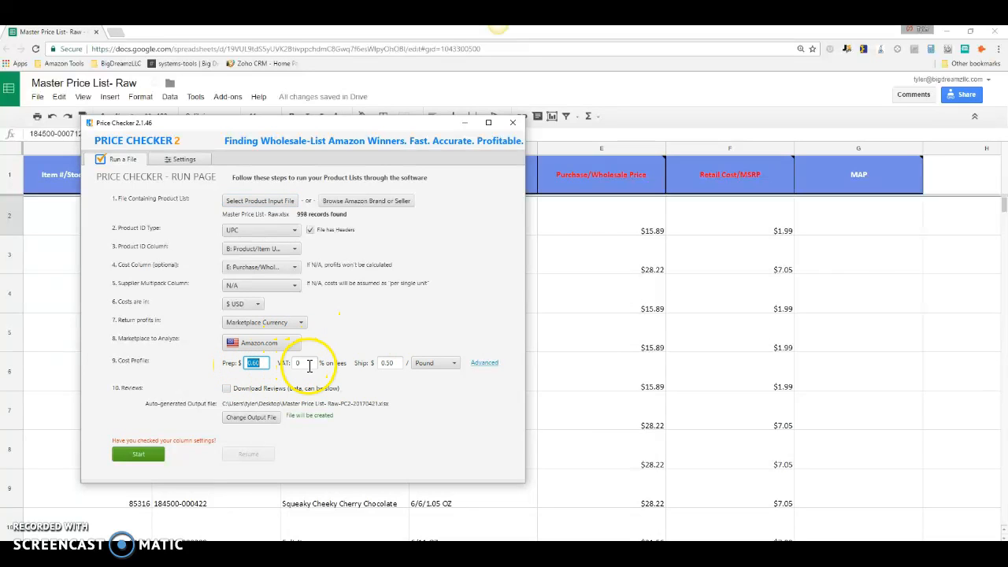
click(360, 387)
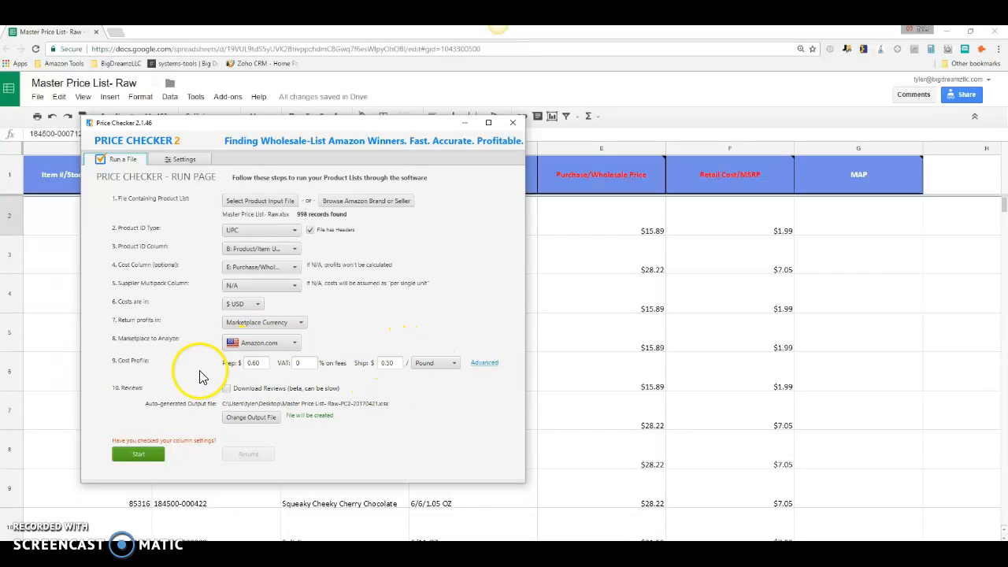
click(454, 370)
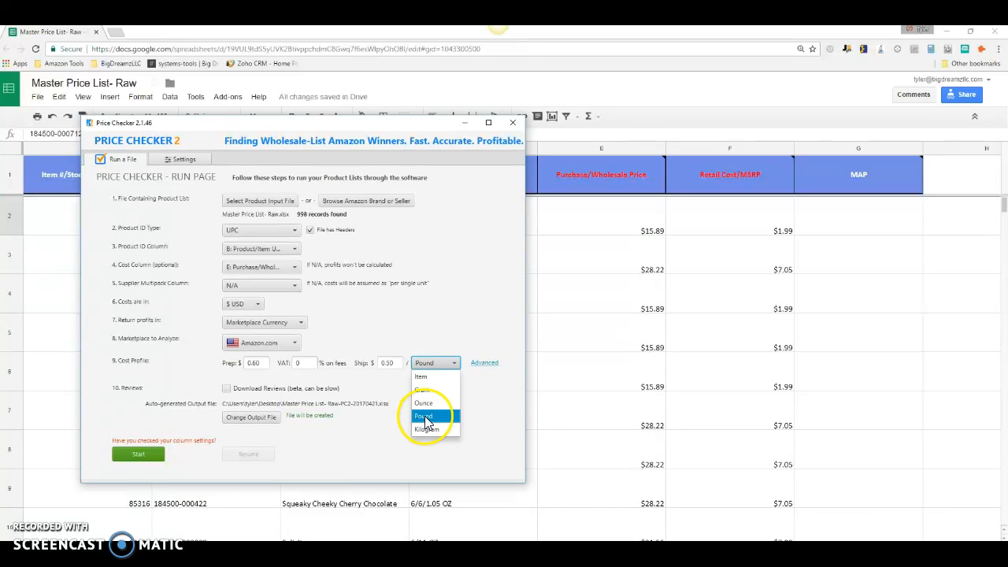
click(427, 414)
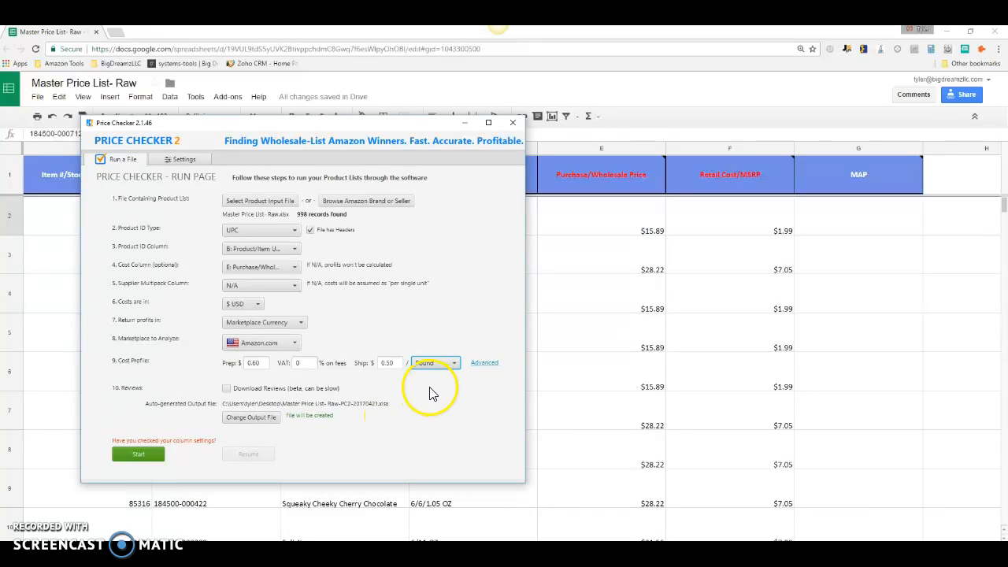
Start the price check on the loaded list and dismiss the warning raised during the run
click(140, 454)
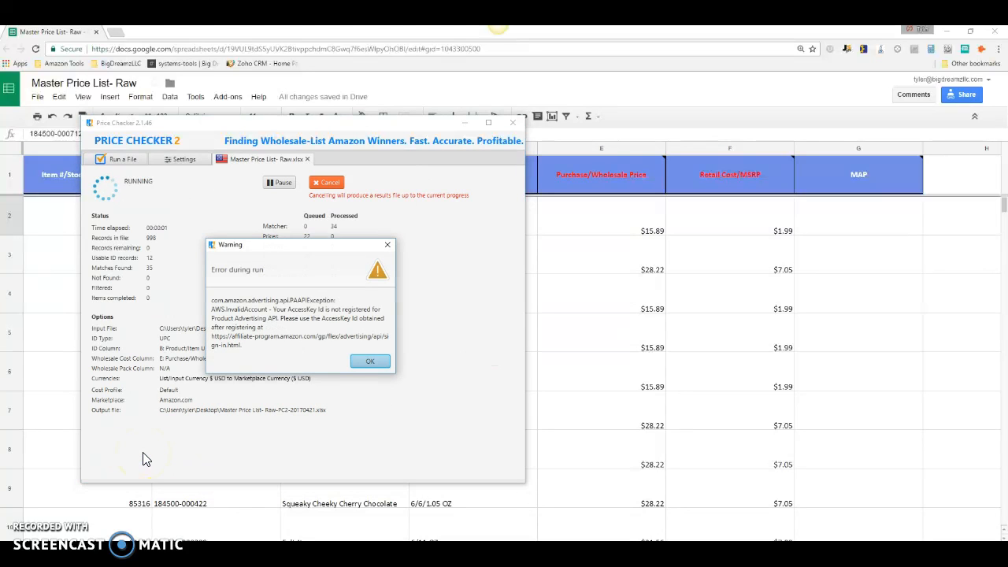
click(379, 365)
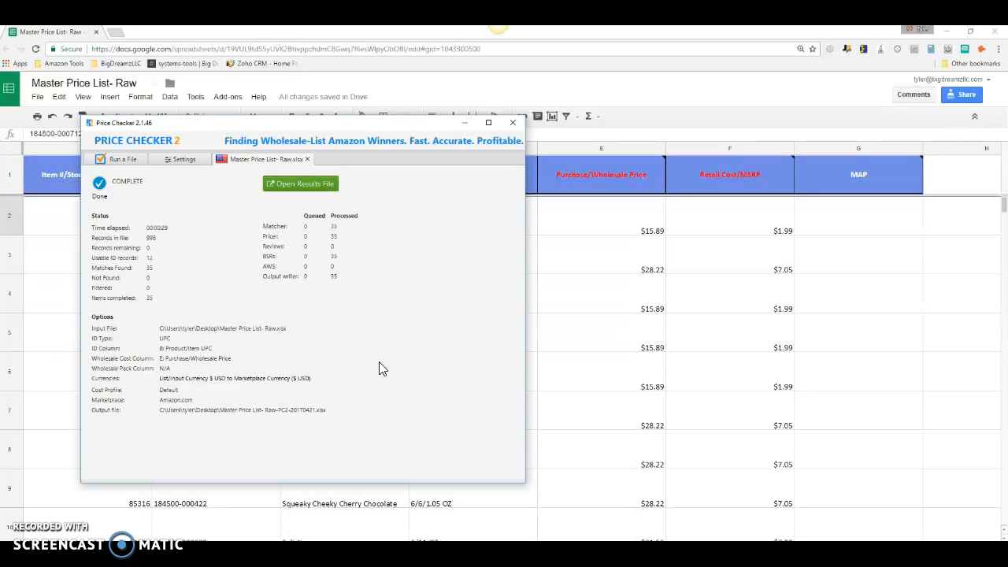
click(368, 371)
Minimize the browser and place the results workbook directly above the raw price list file on the desktop
click(312, 189)
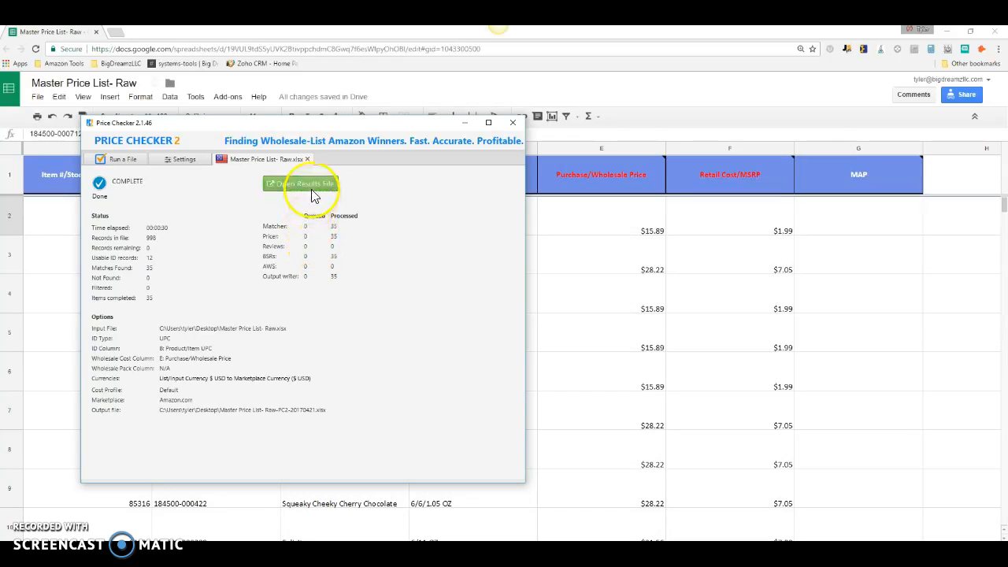
click(946, 29)
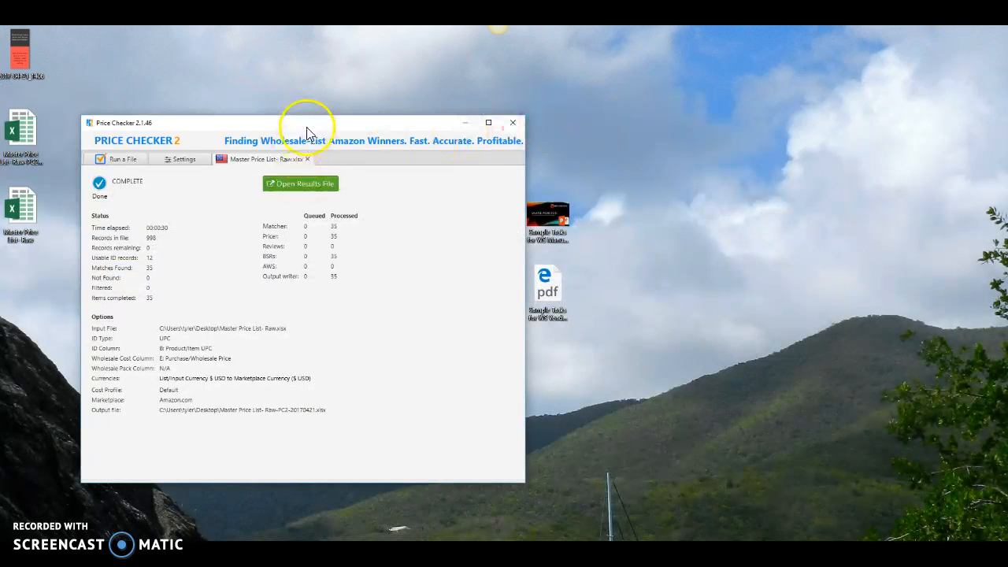
drag(453, 136, 465, 139)
drag(21, 135, 105, 45)
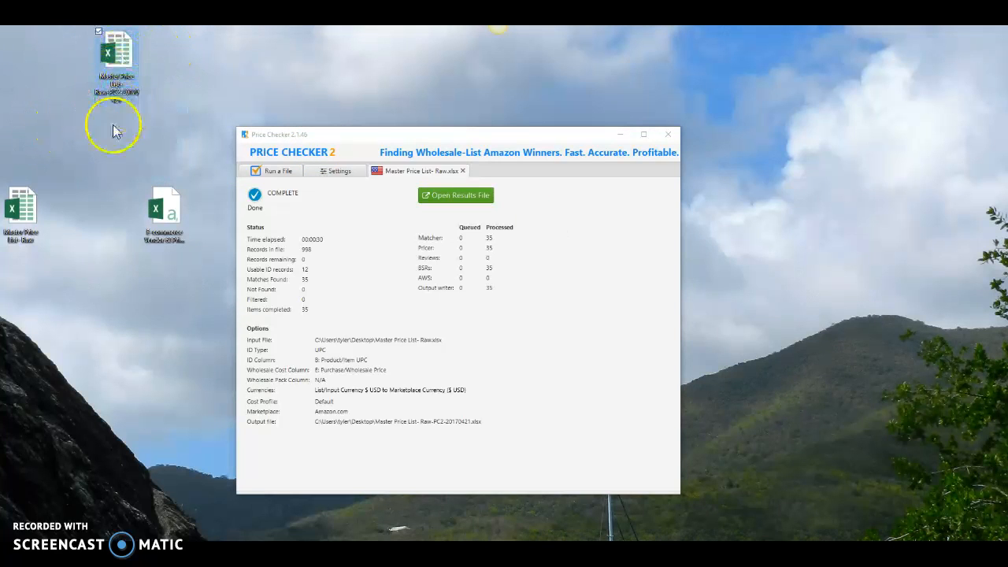
drag(116, 57, 96, 136)
drag(20, 208, 69, 209)
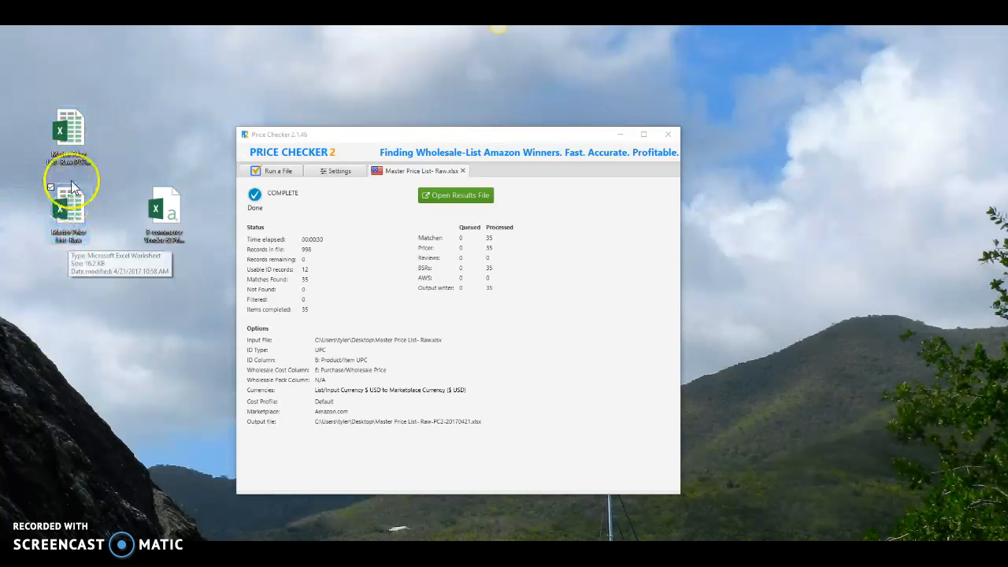
Open the results workbook Master Price List- Raw-PC2-20170421 in Excel and widen the Net Profit column
click(70, 158)
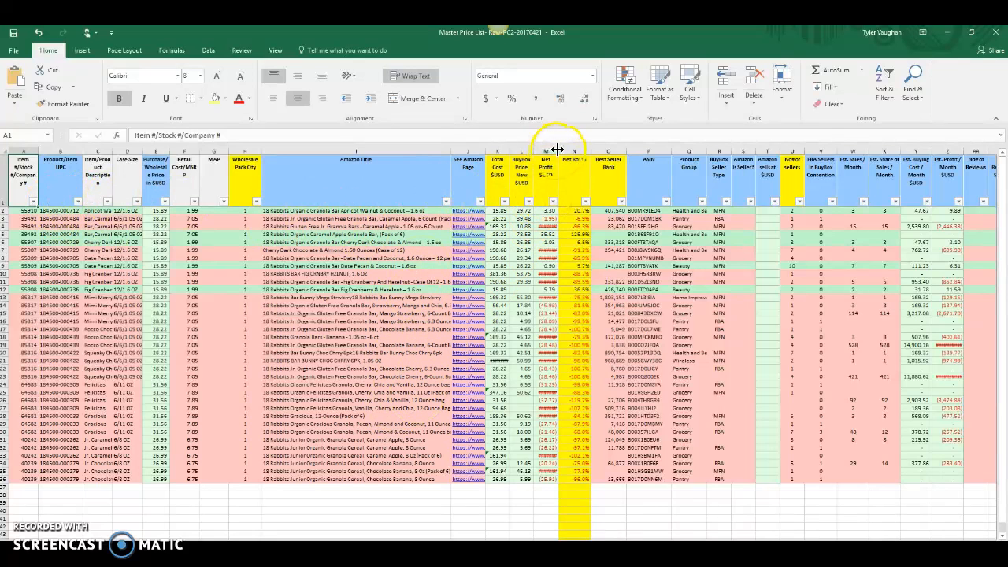
drag(558, 149, 568, 150)
click(546, 478)
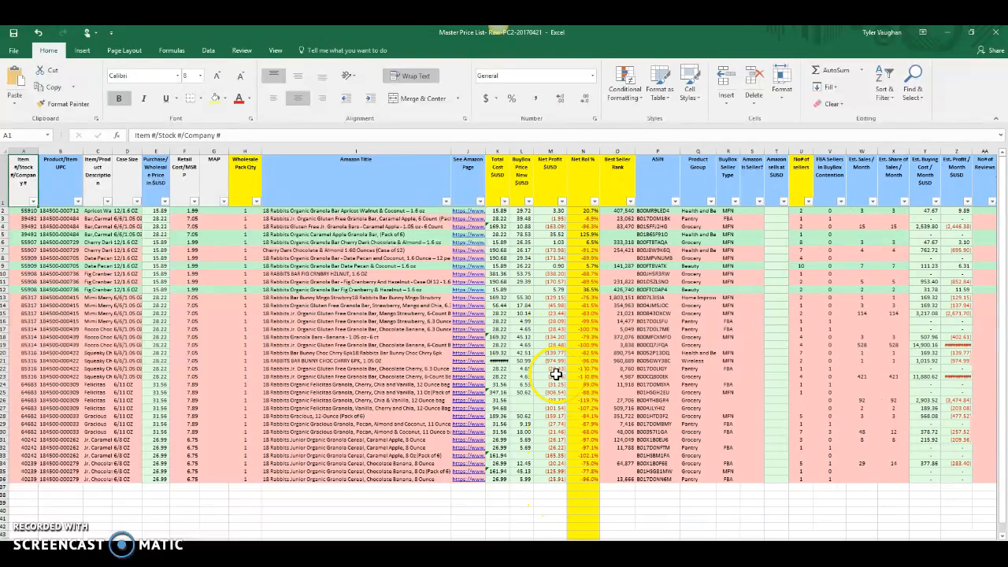
drag(567, 150, 571, 150)
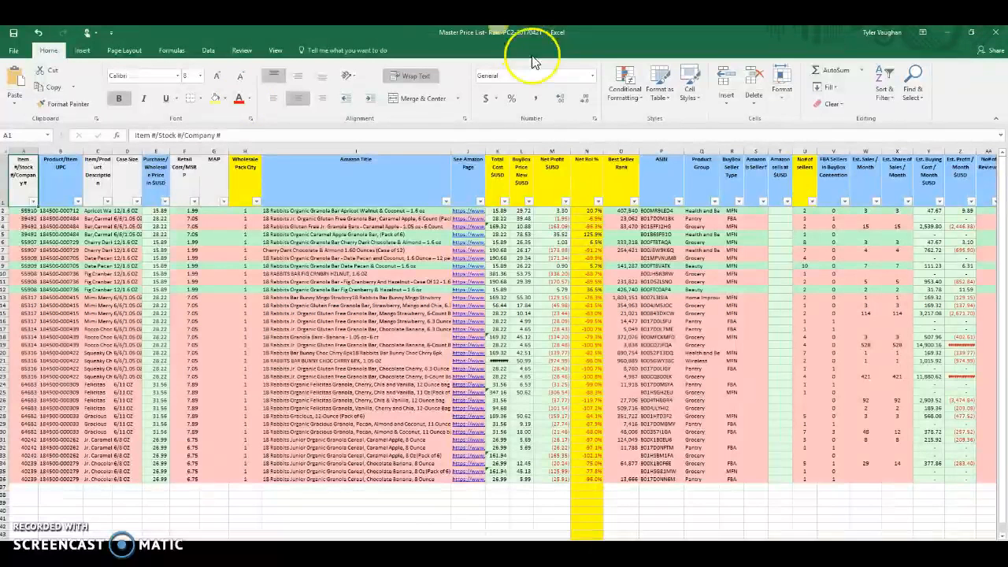
Sort the results by the Net RoI % column from largest to smallest
click(589, 149)
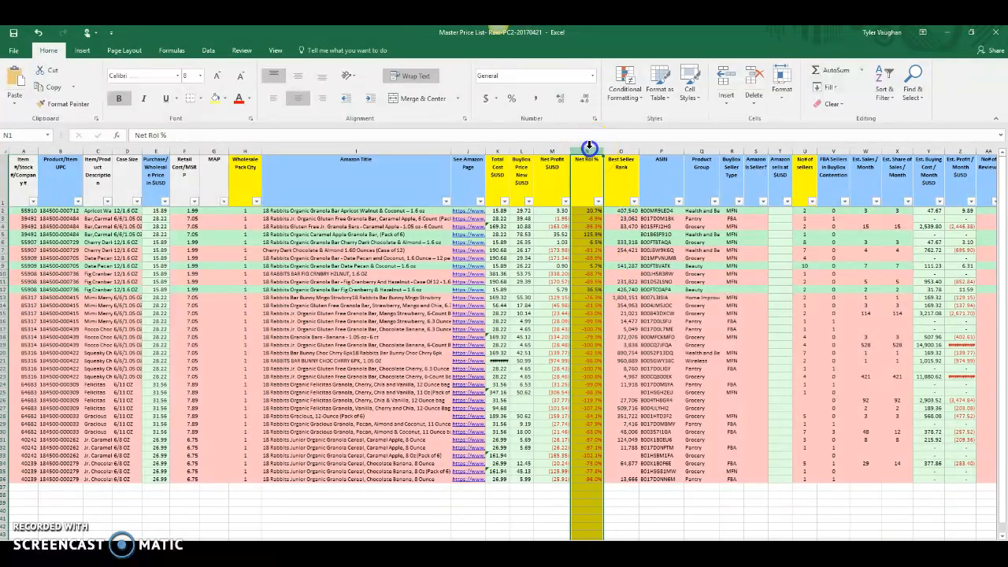
click(598, 202)
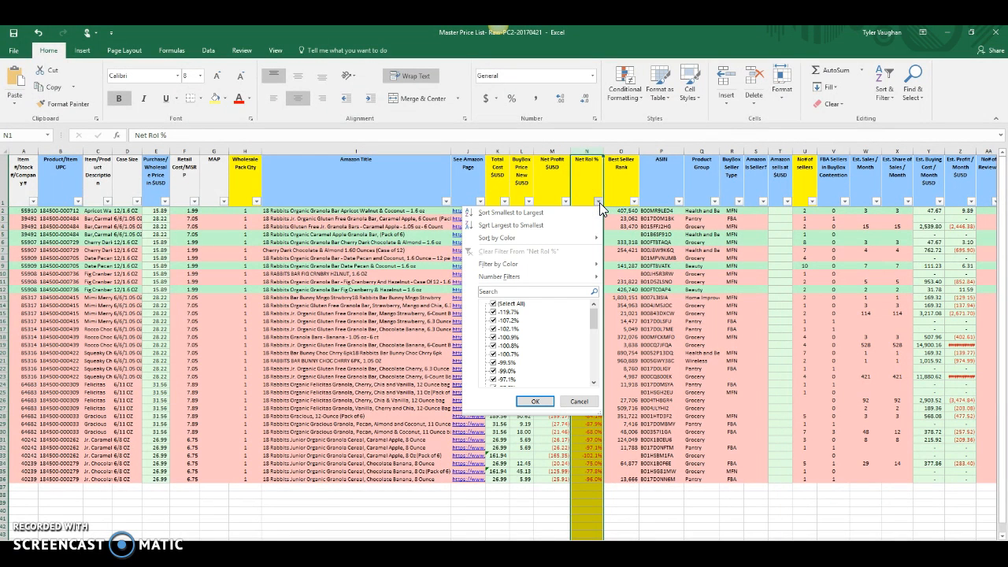
click(542, 225)
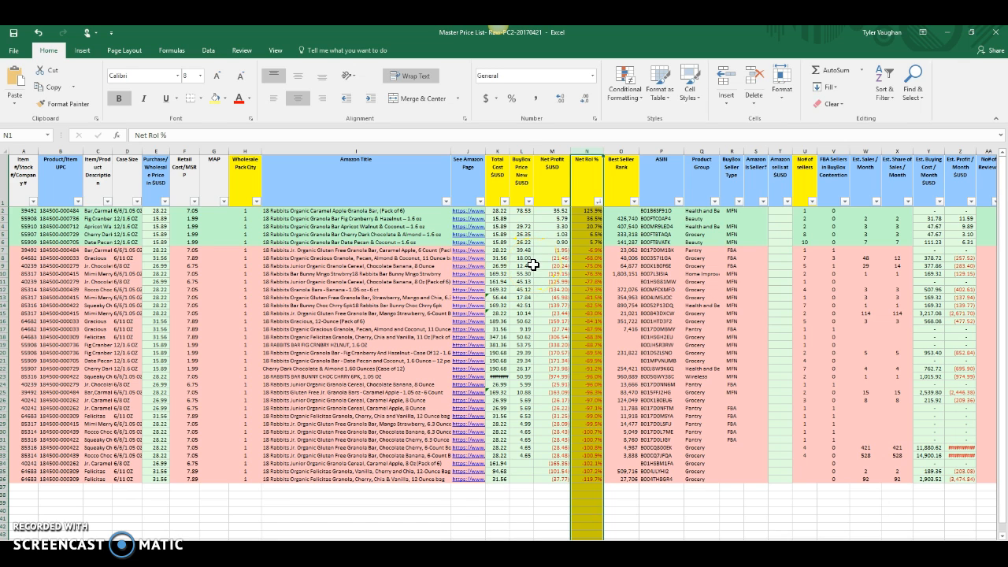
click(309, 289)
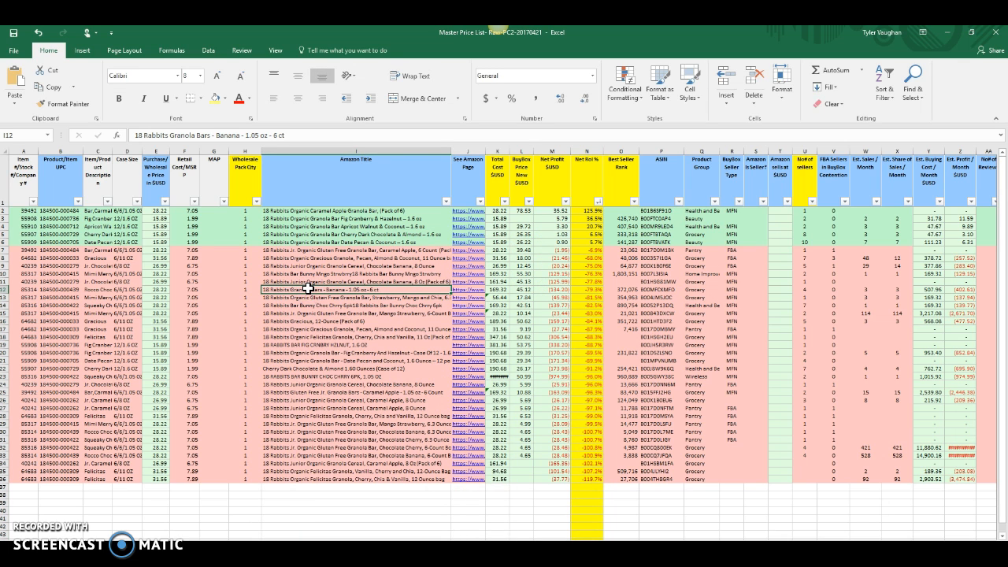